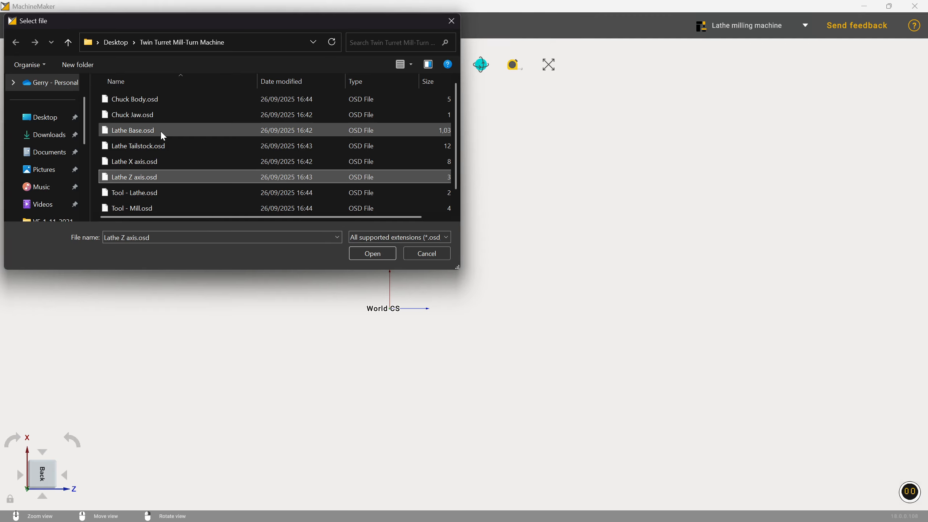
Load the four lathe part files, Lathe Base through Lathe Z axis, into the project
shift+click(160, 130)
click(375, 254)
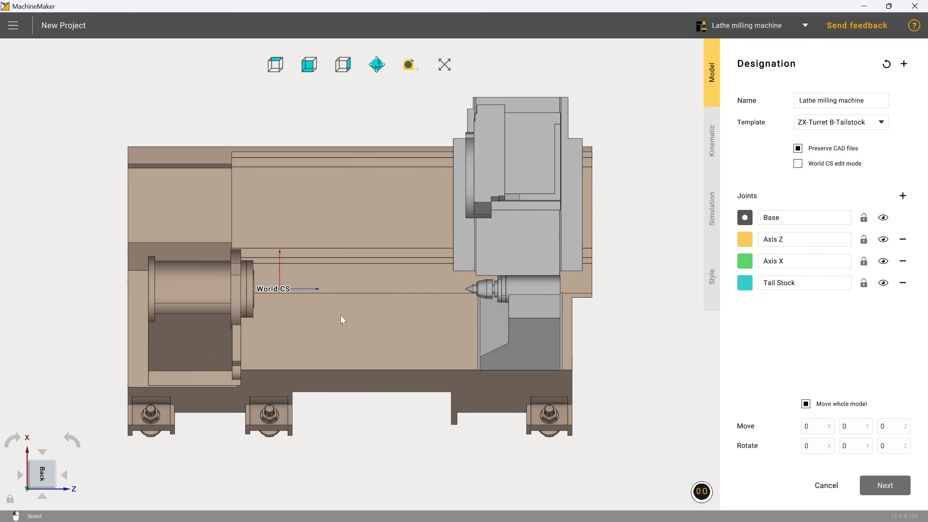
Assign the slide to Axis Z, the turret carriage to Axis X and the tailstock to Tail Stock, then continue to Kinematic
middle_drag(353, 386, 351, 348)
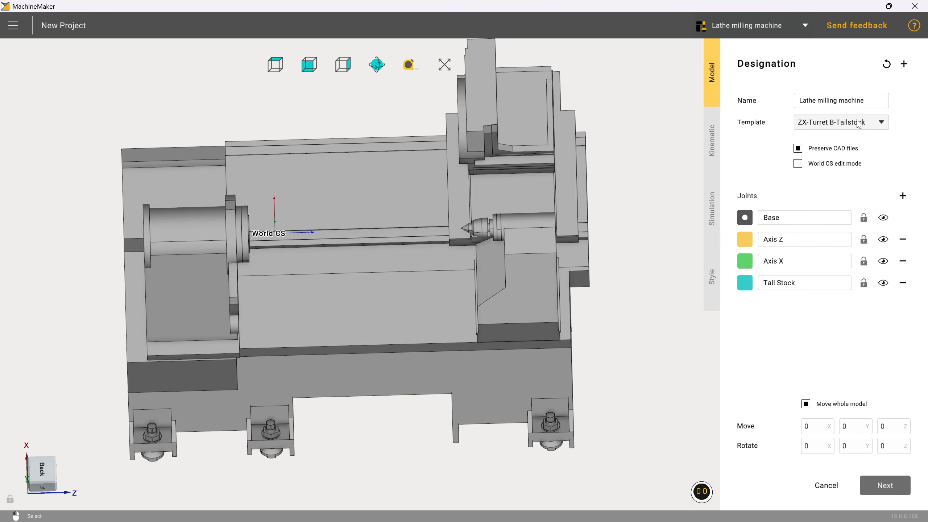
click(337, 320)
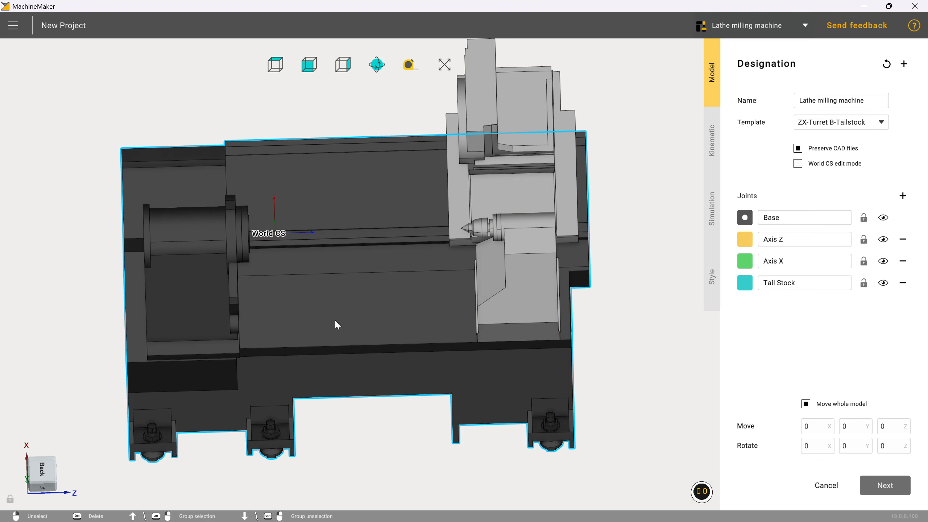
click(745, 238)
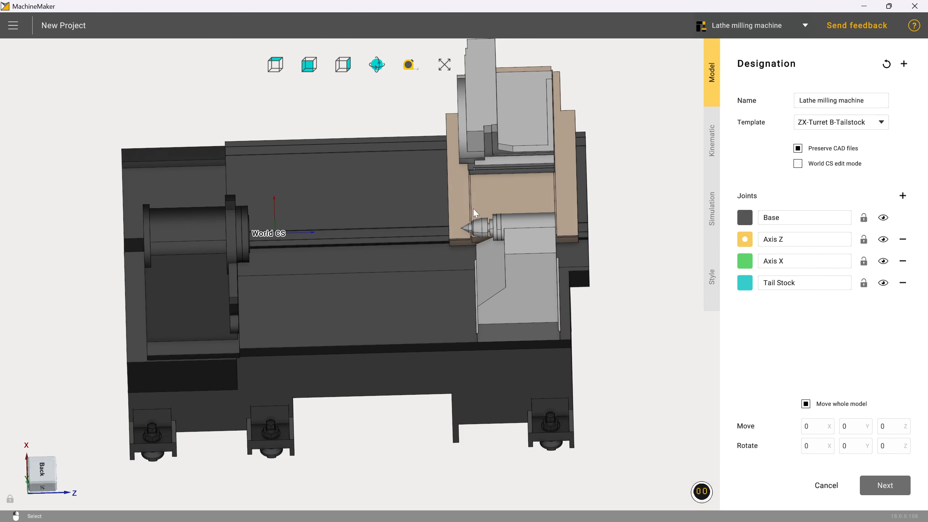
click(452, 200)
click(745, 264)
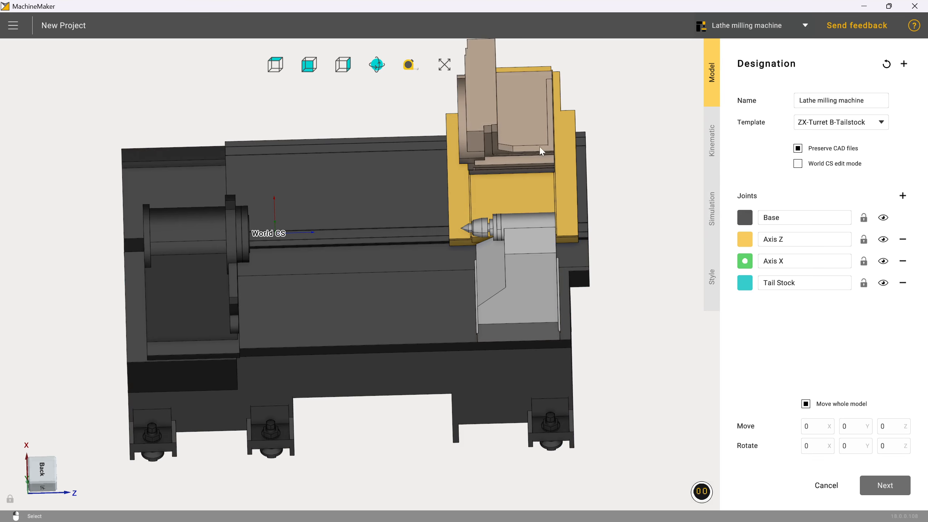
click(530, 141)
click(744, 283)
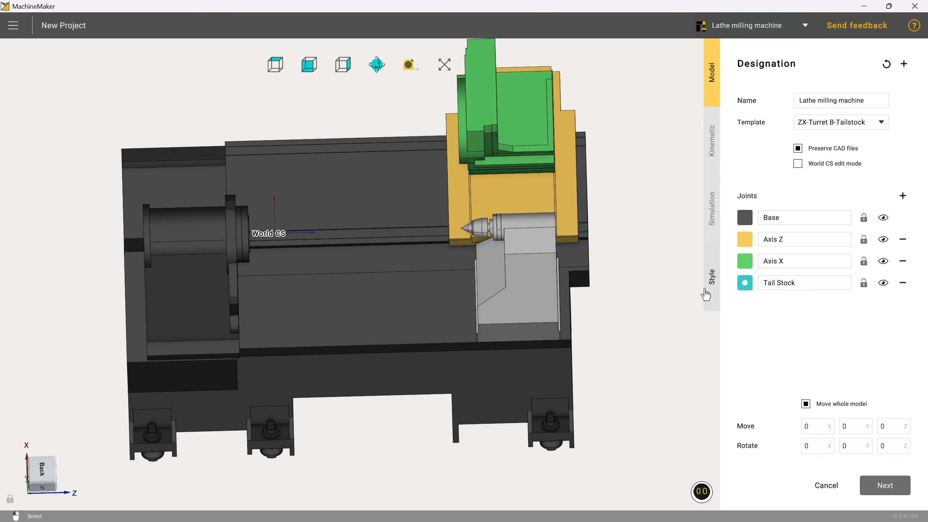
click(527, 280)
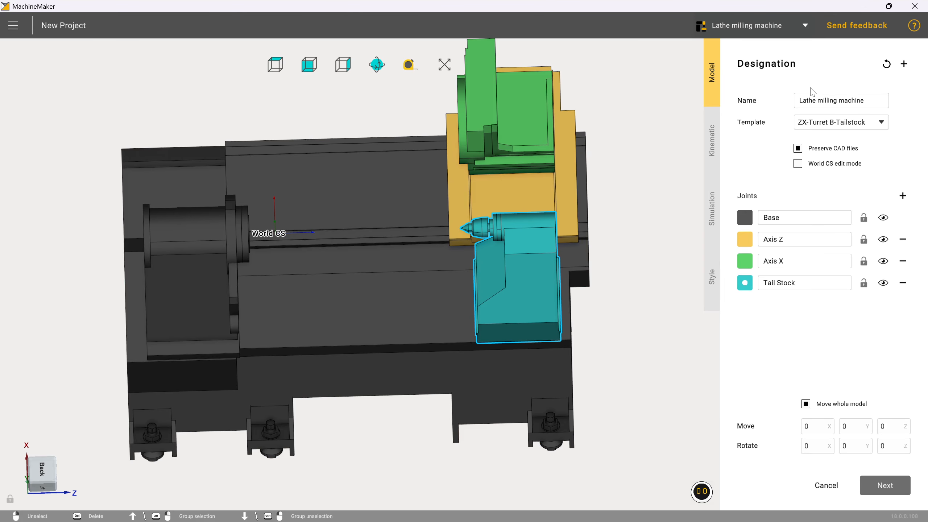
click(888, 494)
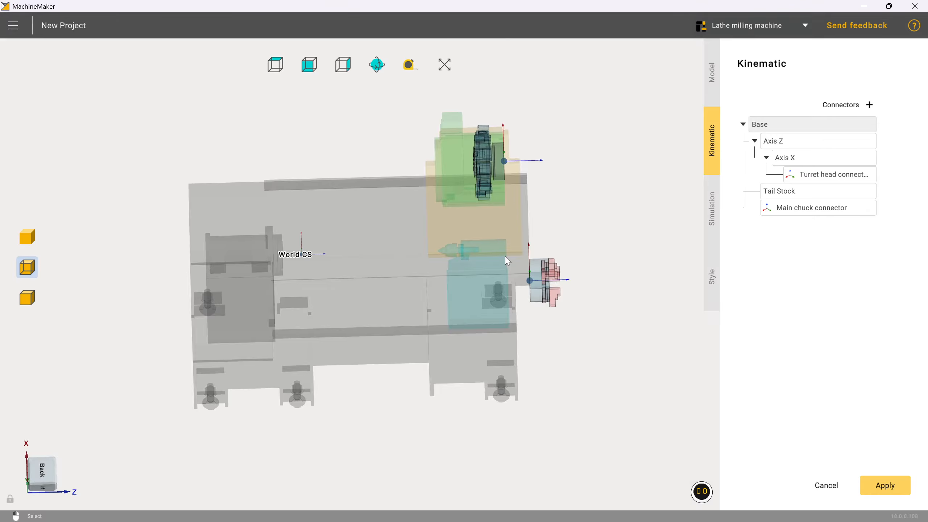
Drag the Main chuck connector onto the spindle chuck face
middle_drag(504, 256, 495, 256)
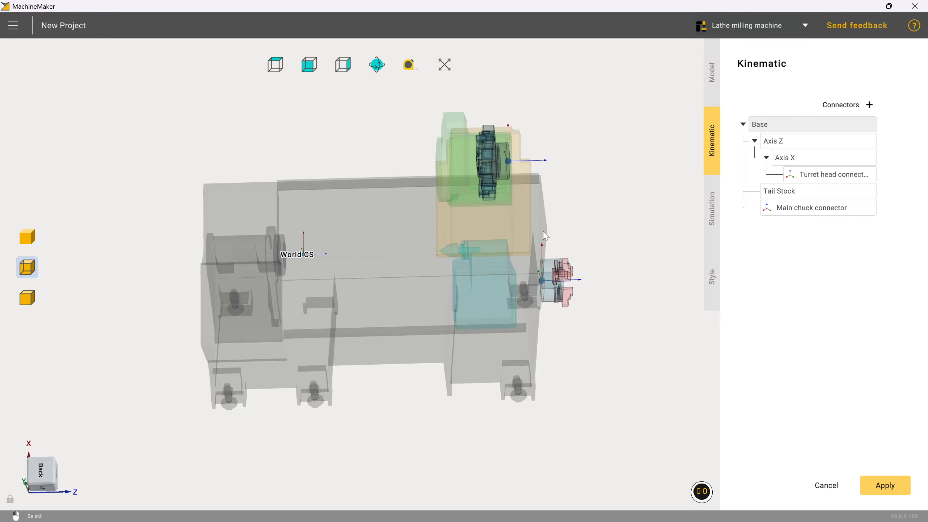
click(547, 284)
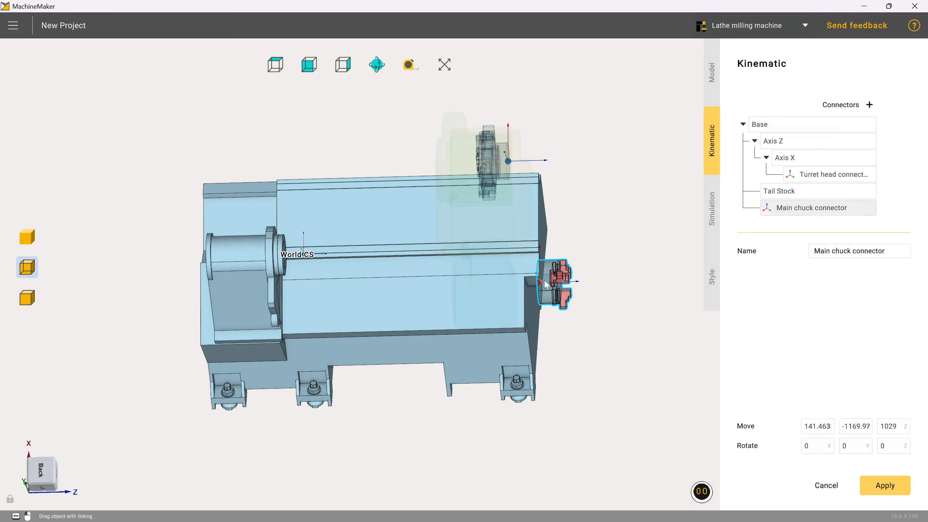
drag(546, 285, 284, 256)
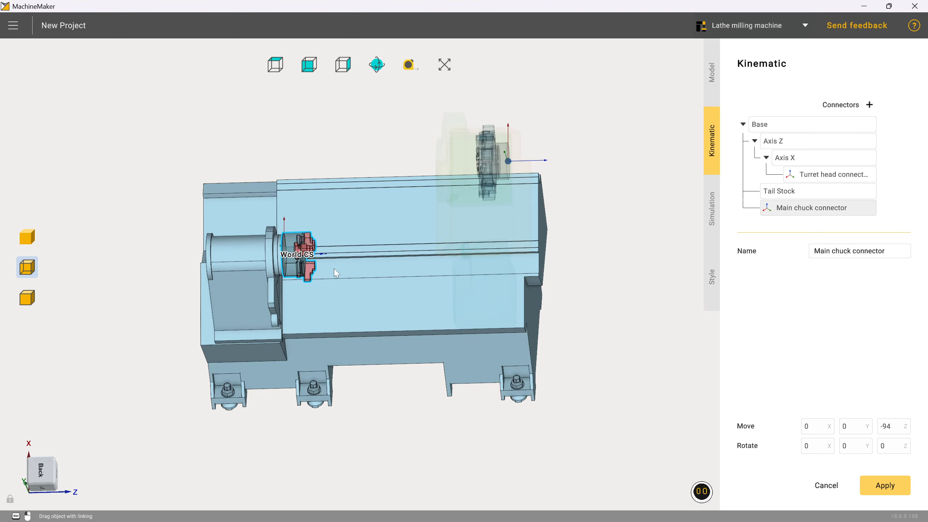
middle_drag(334, 269, 301, 268)
scroll(247, 258, up, 3)
scroll(248, 261, up, 4)
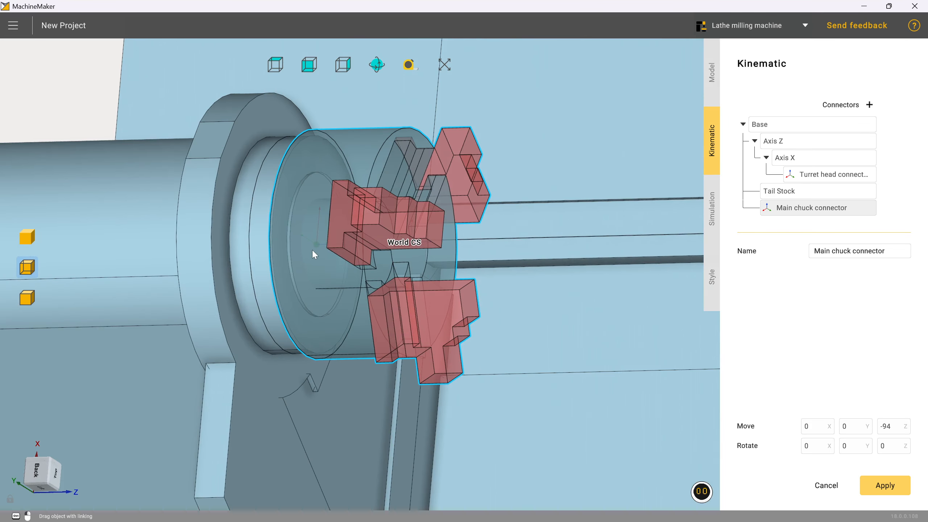
drag(312, 249, 320, 249)
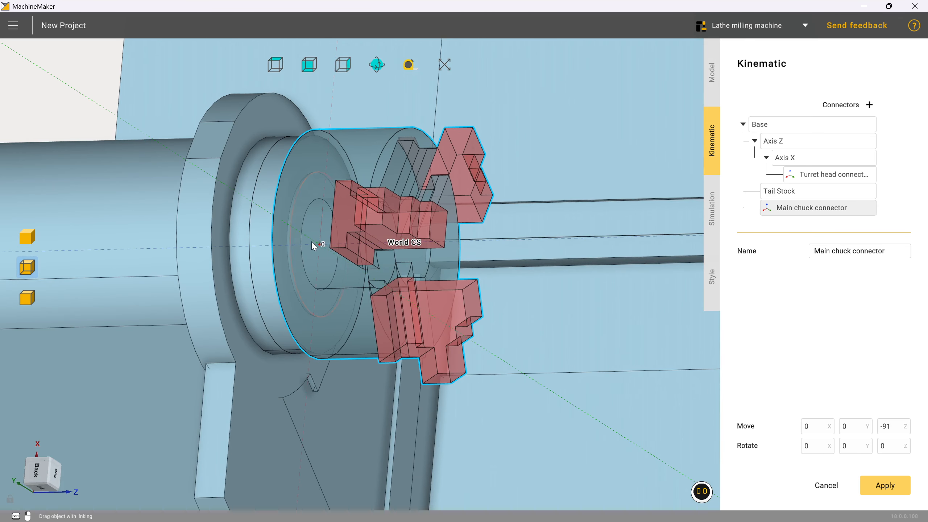
mouse_move(311, 241)
mouse_down()
mouse_move(237, 229)
mouse_move(209, 187)
mouse_move(306, 246)
mouse_up()
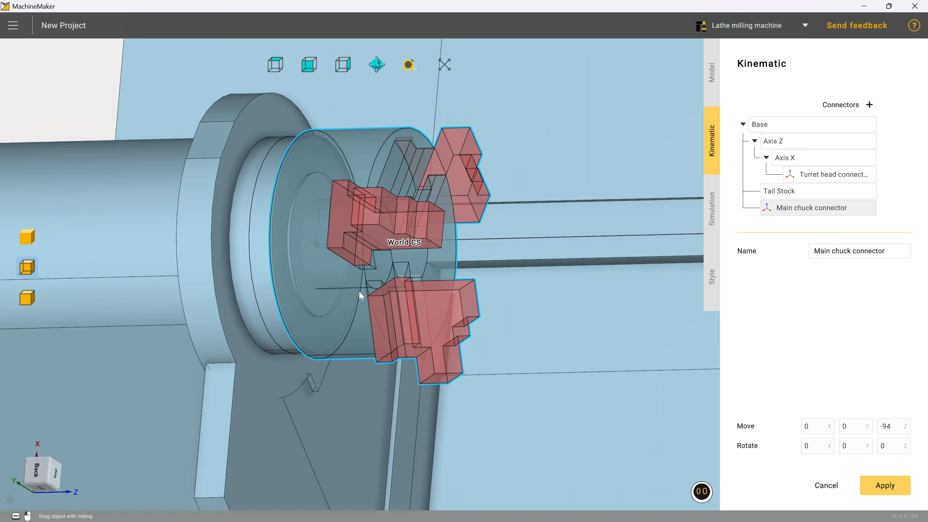
Check the chuck connector's placement from several angles, with the turret and chuck in view
middle_drag(361, 294, 404, 301)
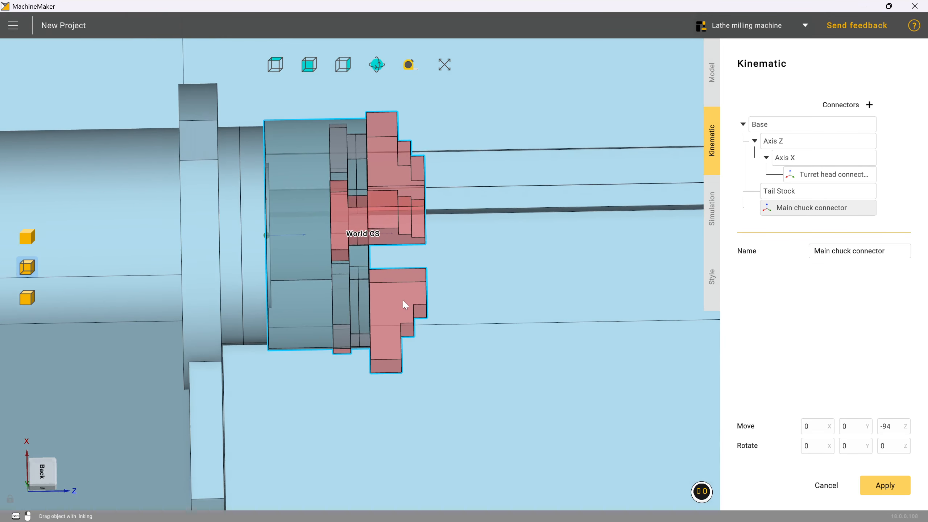
scroll(287, 263, down, 3)
middle_drag(287, 264, 359, 219)
scroll(311, 263, down, 5)
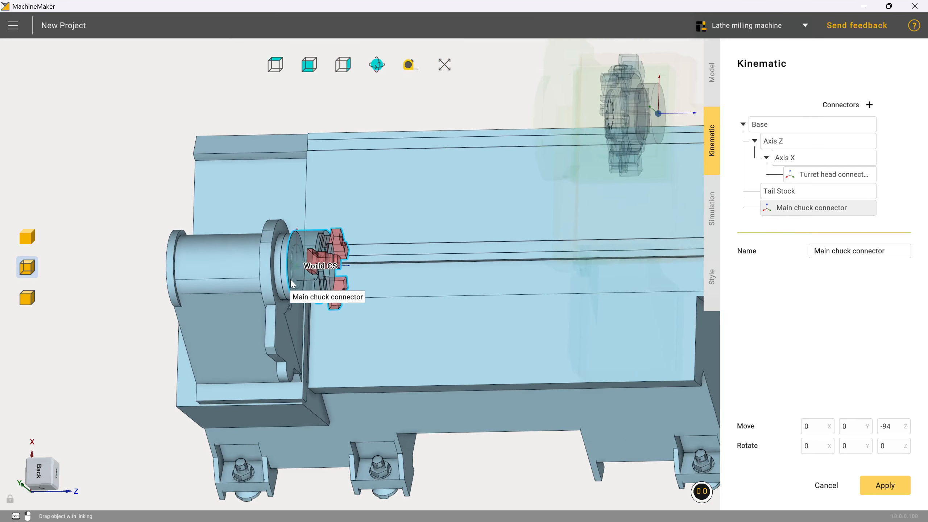
scroll(585, 171, down, 2)
scroll(606, 146, up, 4)
scroll(606, 146, down, 1)
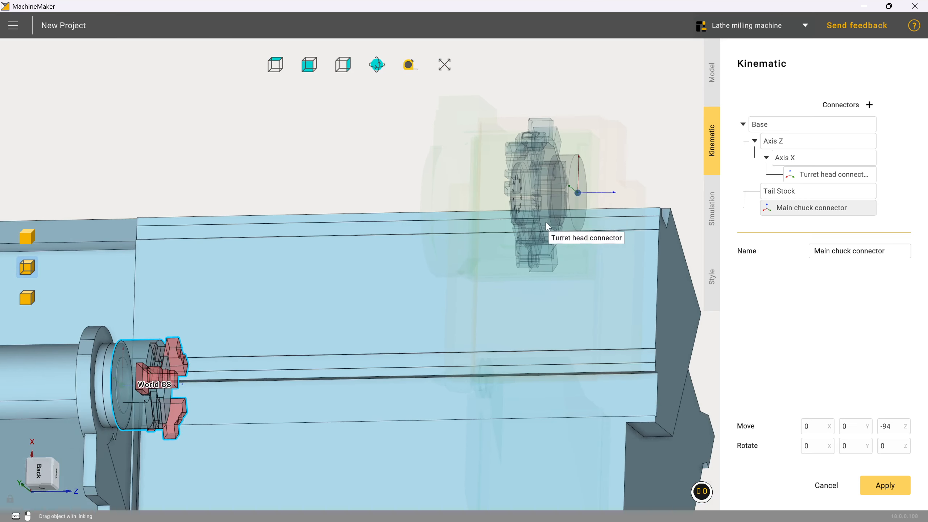
middle_drag(545, 222, 628, 224)
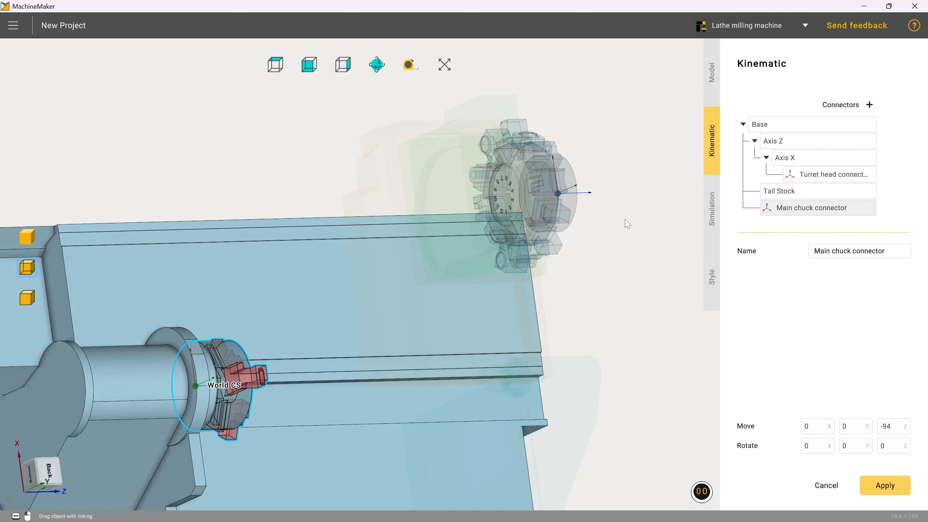
click(560, 194)
Slide the Turret head connector along Z onto the turret face at 400, 0, 655
drag(559, 197, 451, 217)
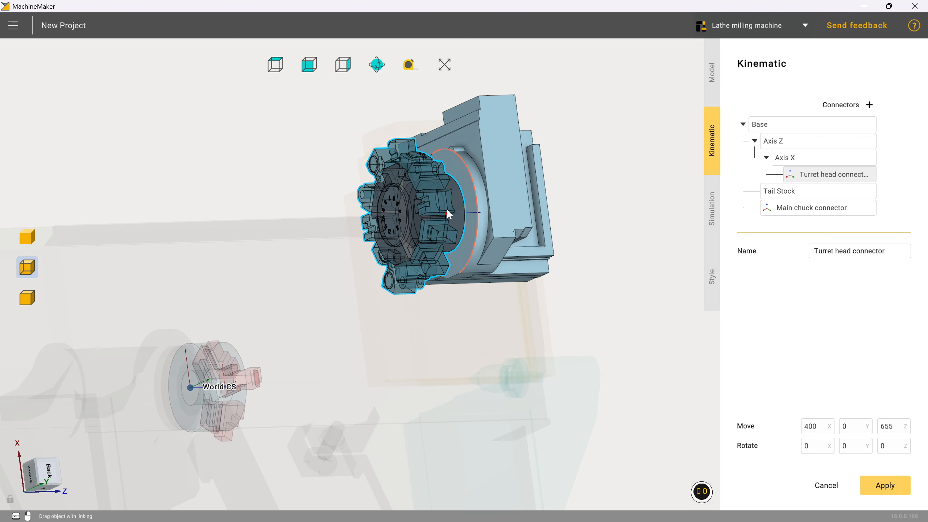
middle_drag(614, 238, 510, 359)
scroll(486, 223, down, 3)
scroll(401, 362, up, 5)
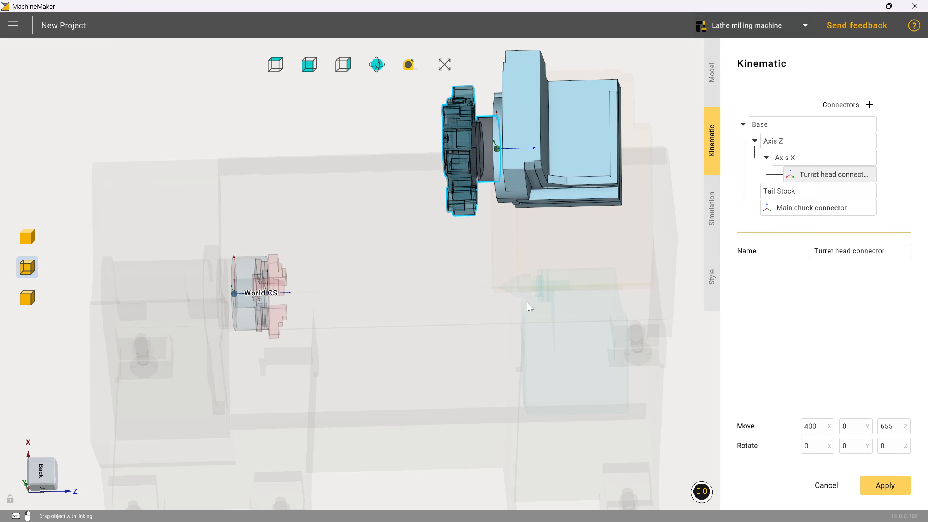
Set the Axis Z limits to Max 0 and Min -600
click(800, 145)
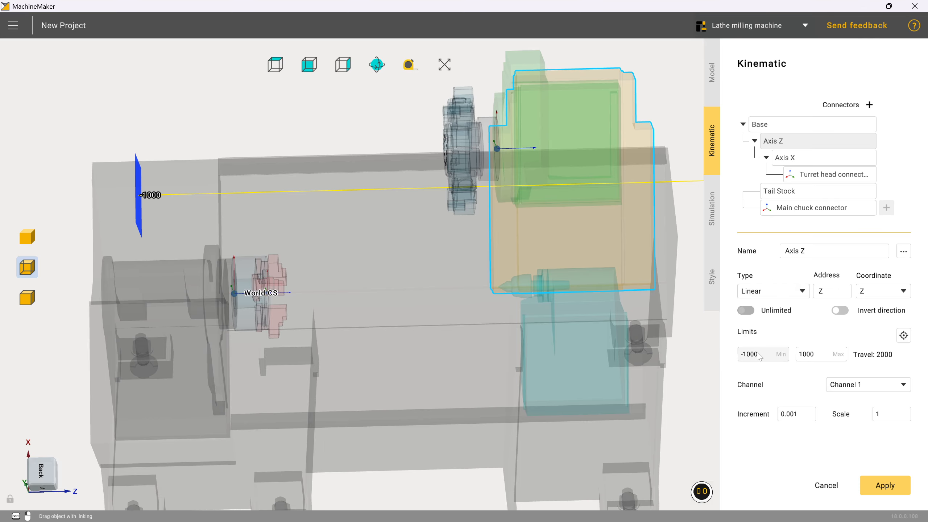
scroll(384, 264, down, 5)
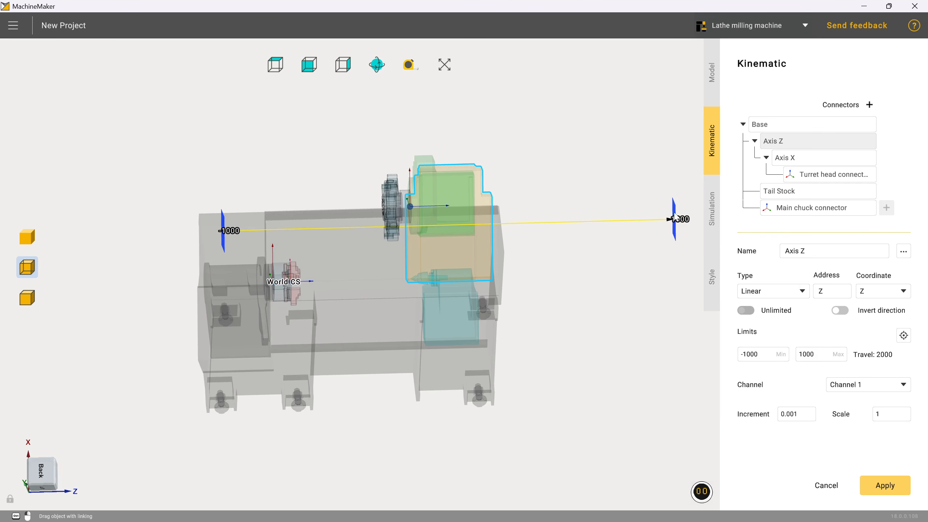
scroll(420, 222, up, 2)
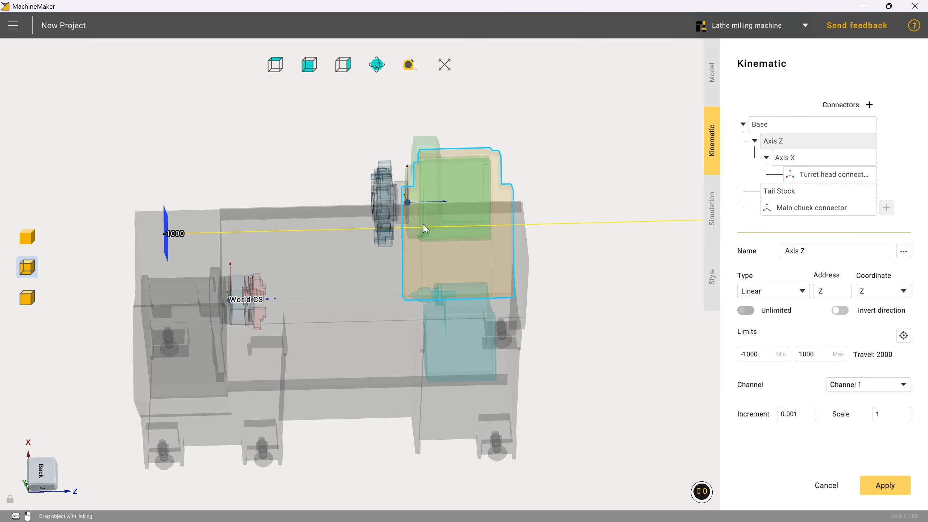
double_click(808, 355)
text(0)
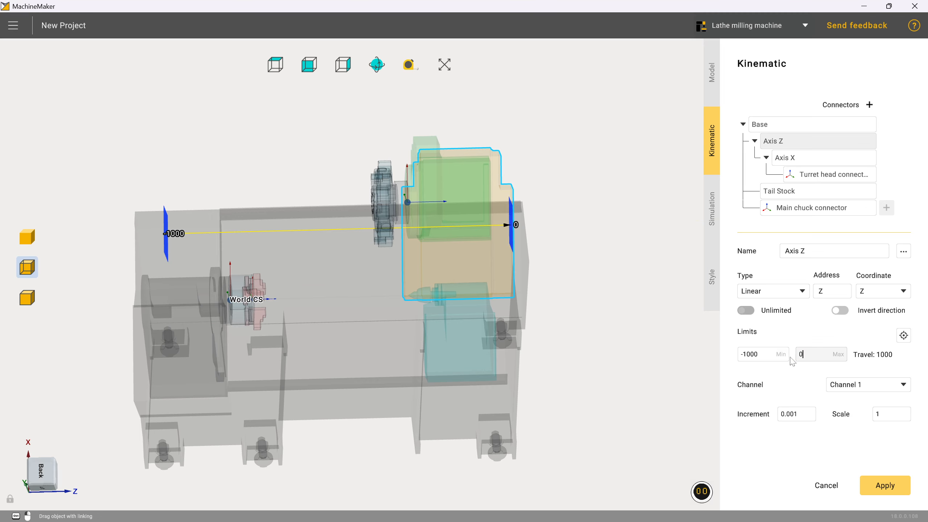
double_click(769, 356)
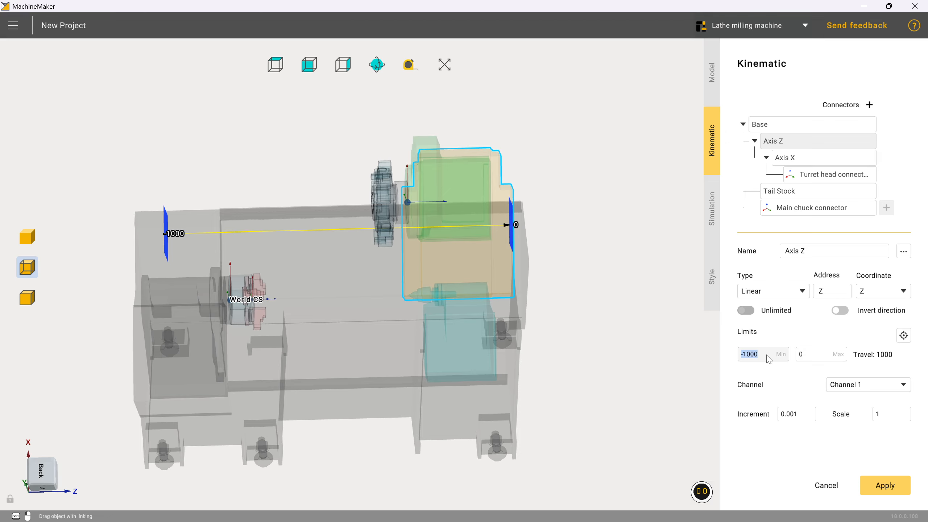
text(-700)
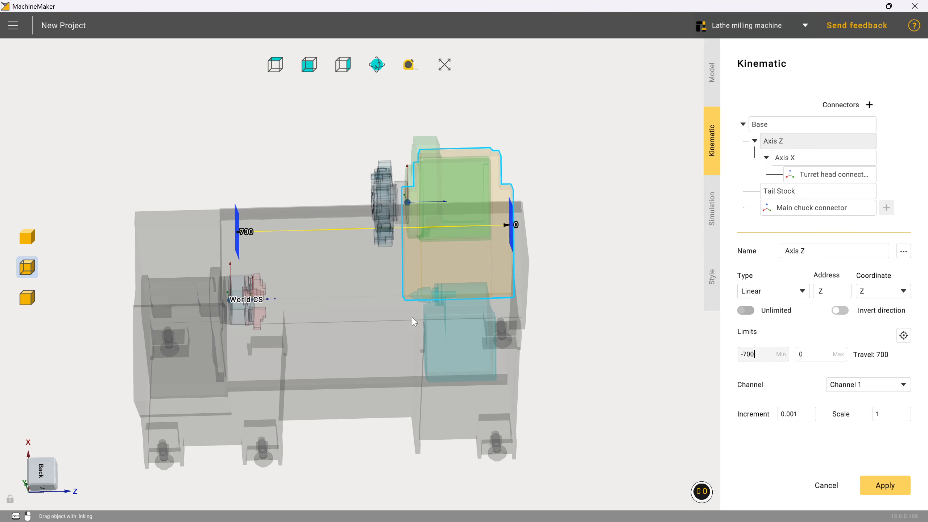
mouse_move(412, 317)
middle_down()
mouse_move(427, 319)
mouse_move(421, 324)
middle_up()
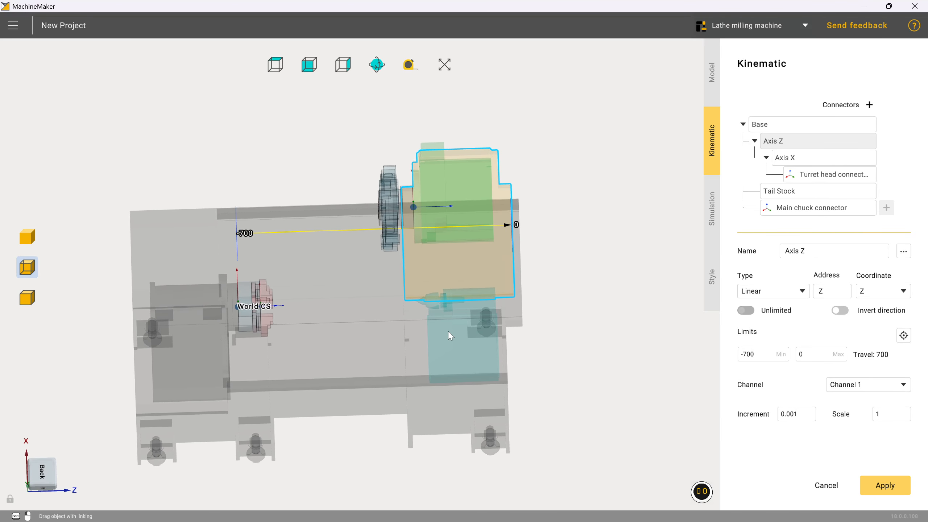
click(753, 356)
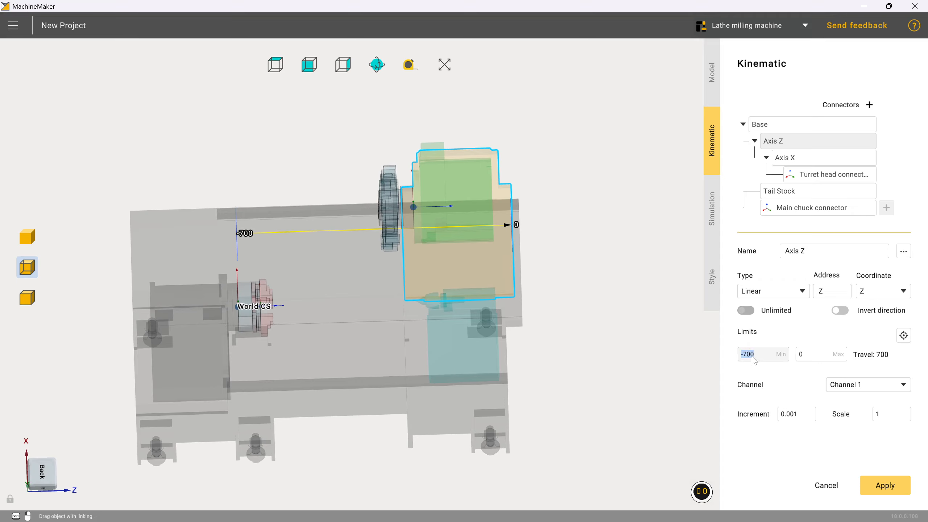
text(-600)
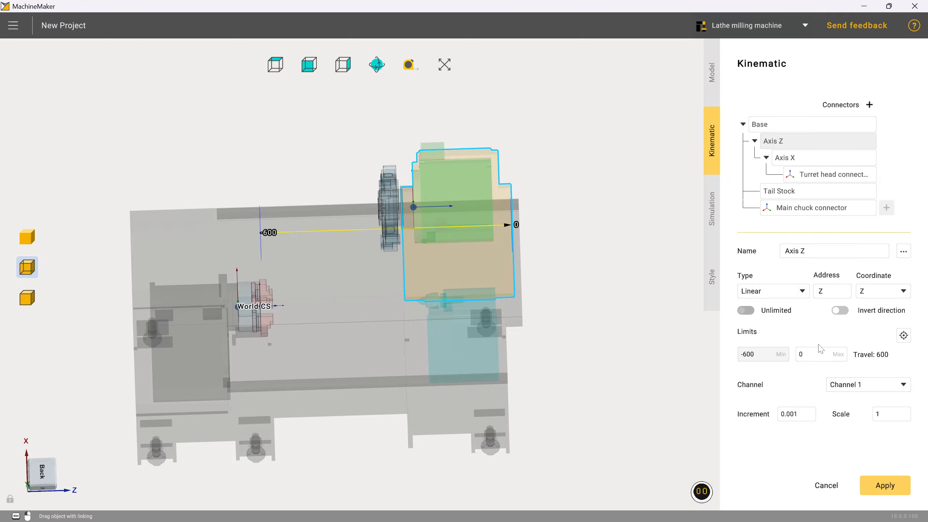
Set the Axis X limits to Min -150 and Max 0
click(815, 159)
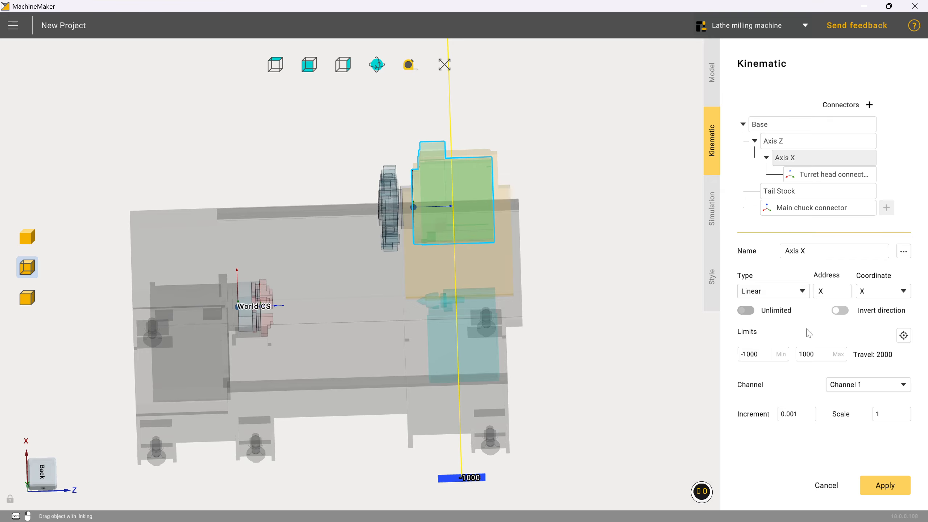
click(769, 355)
text(-150)
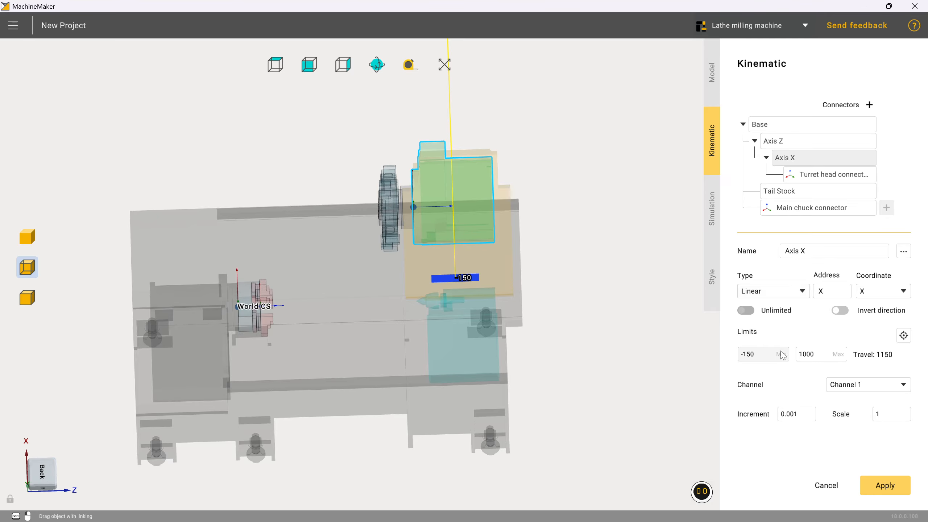
click(818, 357)
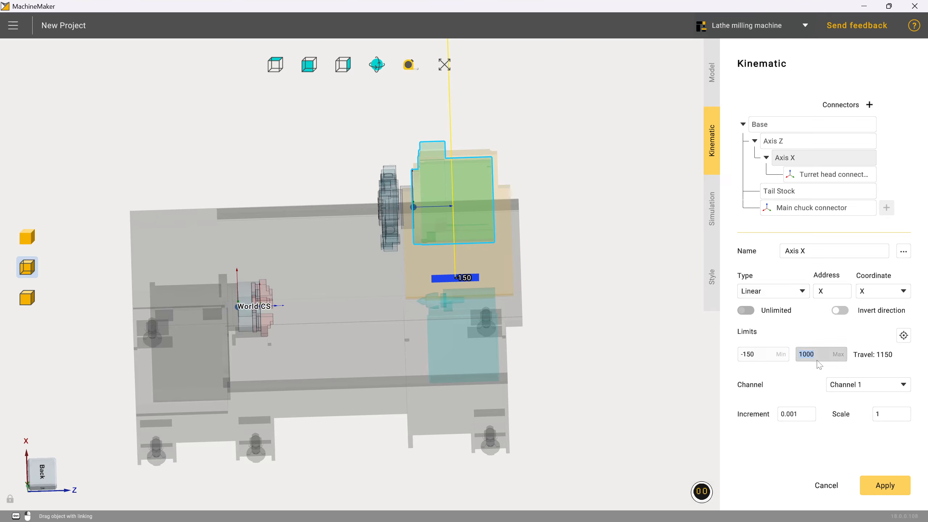
text(0)
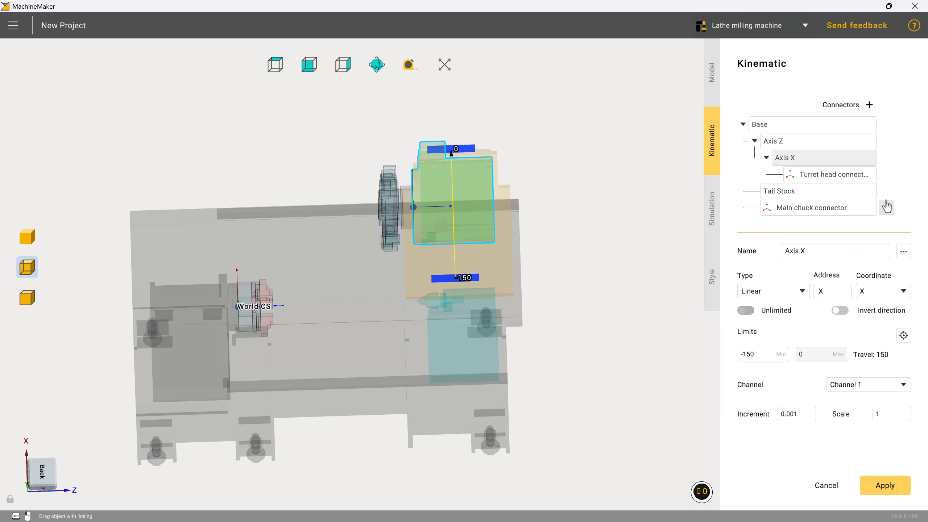
Set the Tail Stock limits to -600 and 0, then start the Simulation demo
click(791, 194)
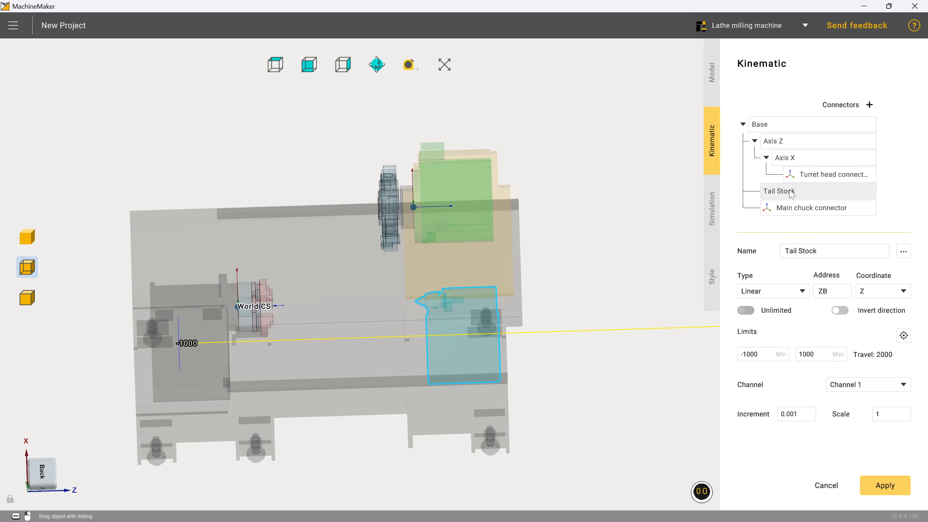
click(762, 359)
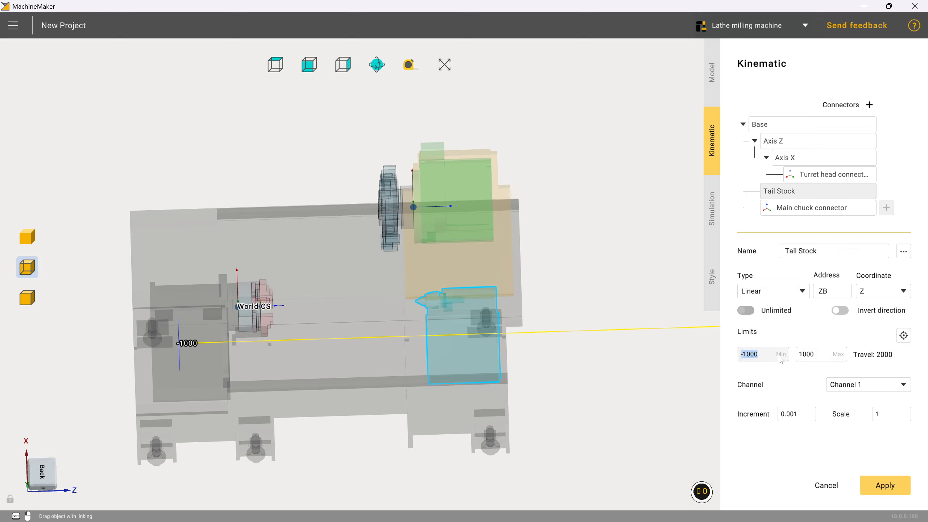
text(-600)
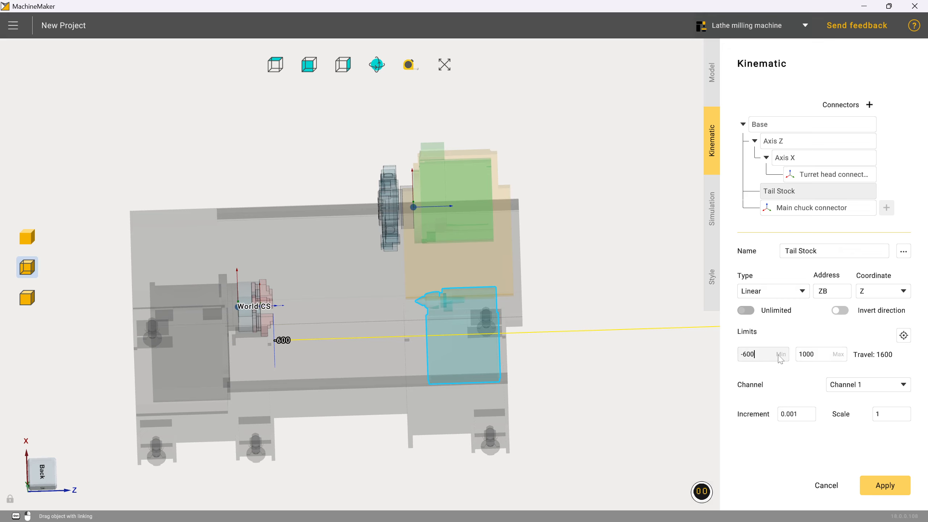
click(819, 358)
text(0)
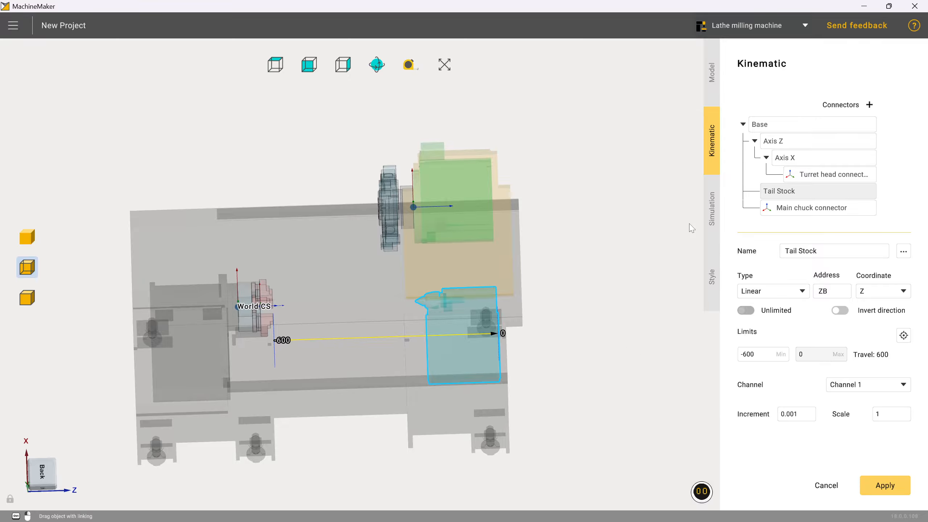
click(713, 226)
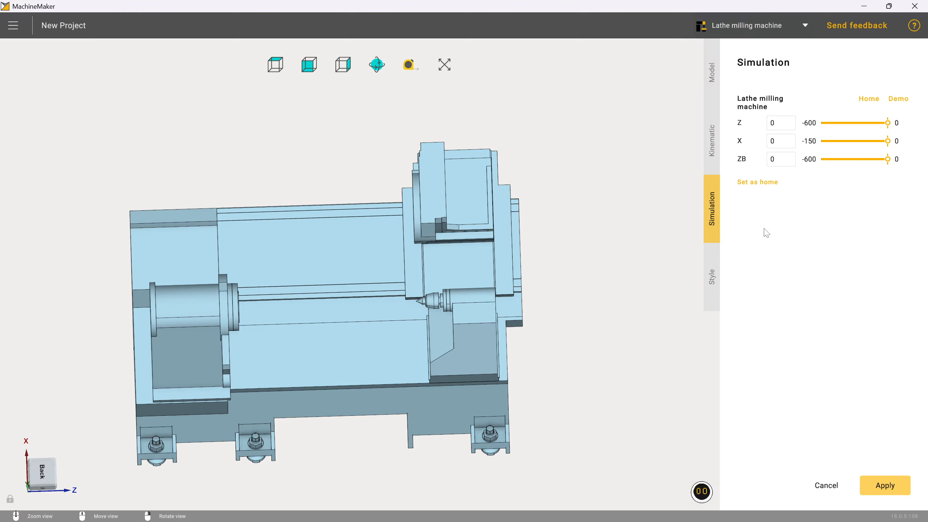
click(896, 106)
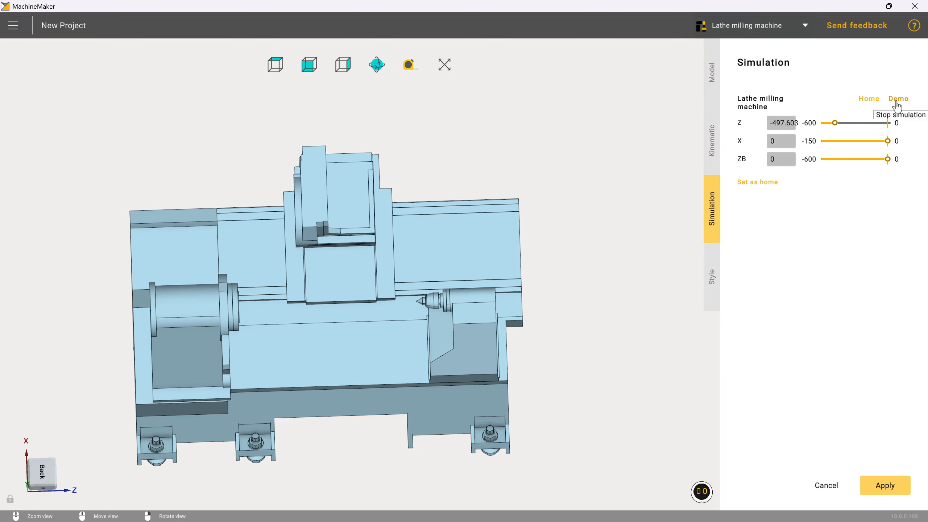